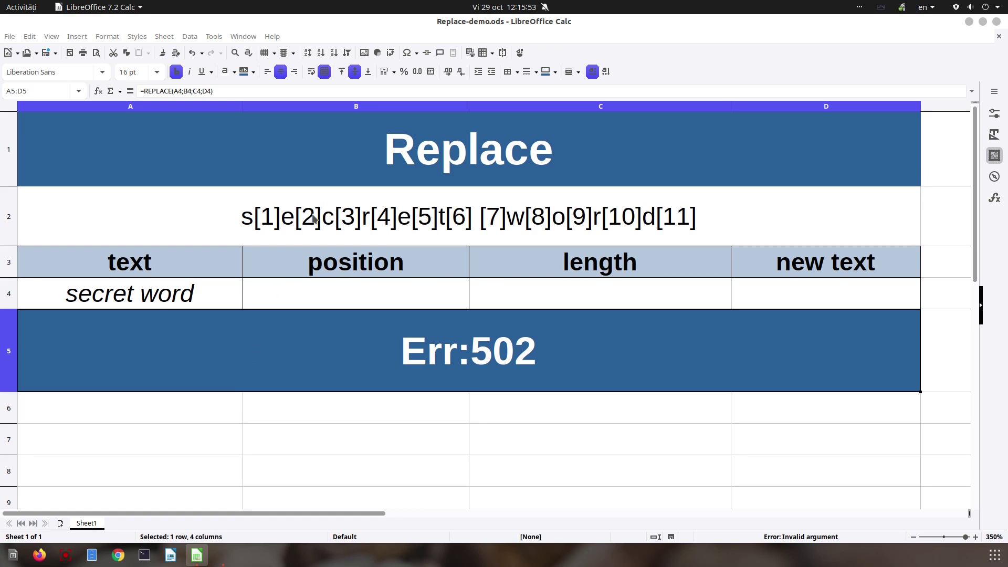
- Enter position 8 in B4, length 4 in C4 and new text 'sentence' in D4
{"action": "left_click", "coordinate": [323, 173]}
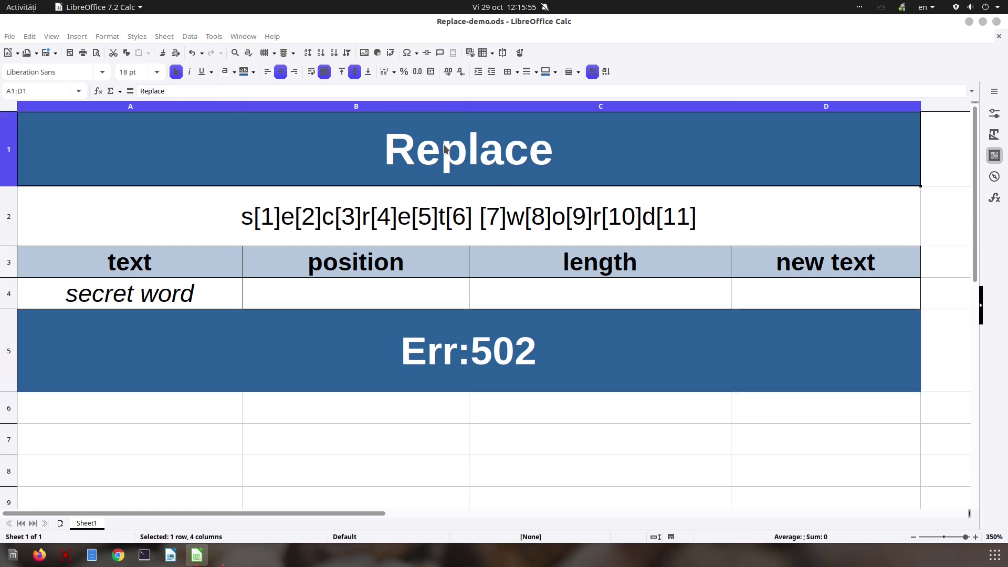
{"action": "left_click", "coordinate": [418, 351]}
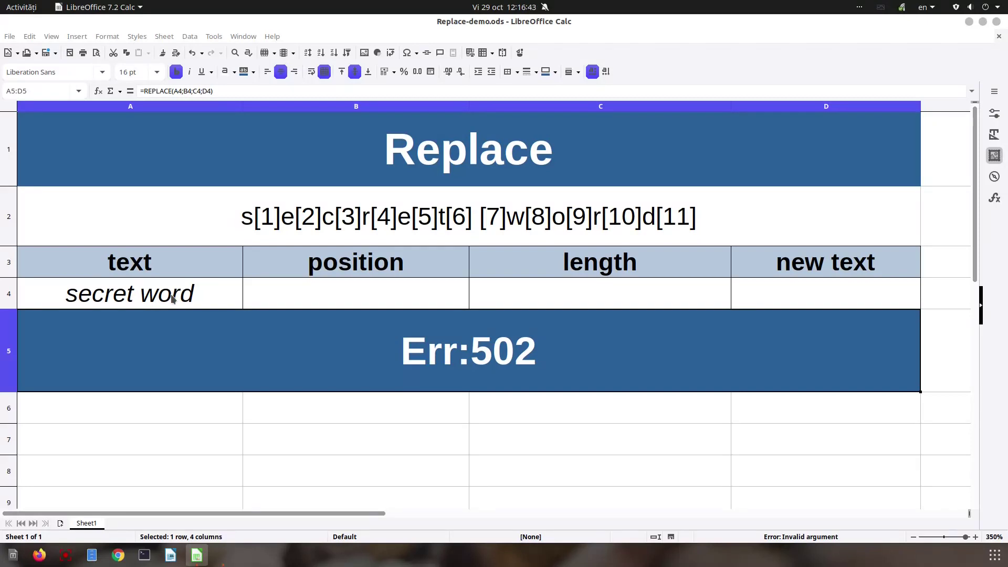
{"action": "left_click", "coordinate": [315, 289]}
{"action": "type", "text": "8"}
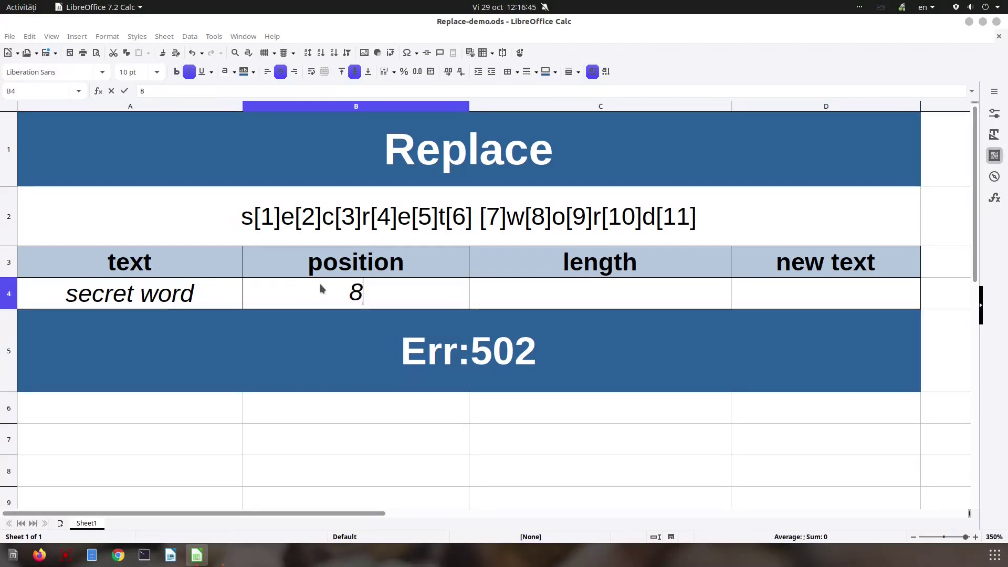
{"action": "key", "text": "Tab"}
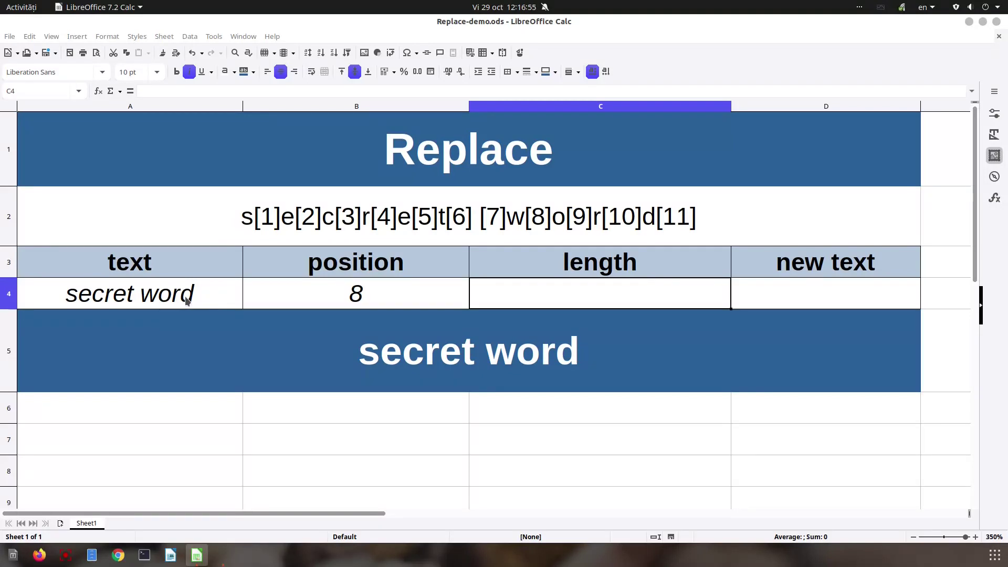
{"action": "type", "text": "4"}
{"action": "key", "text": "Tab"}
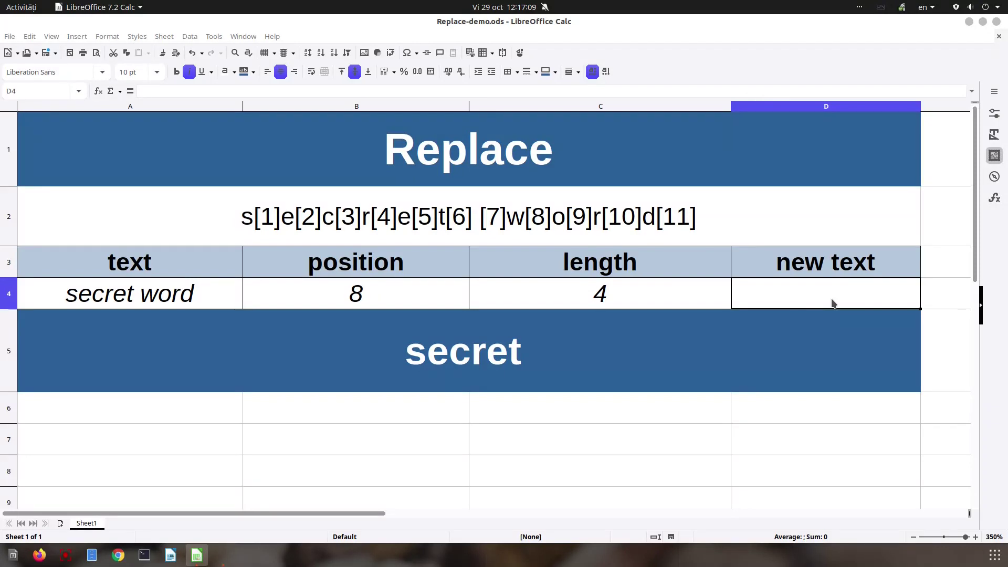
{"action": "type", "text": "sent"}
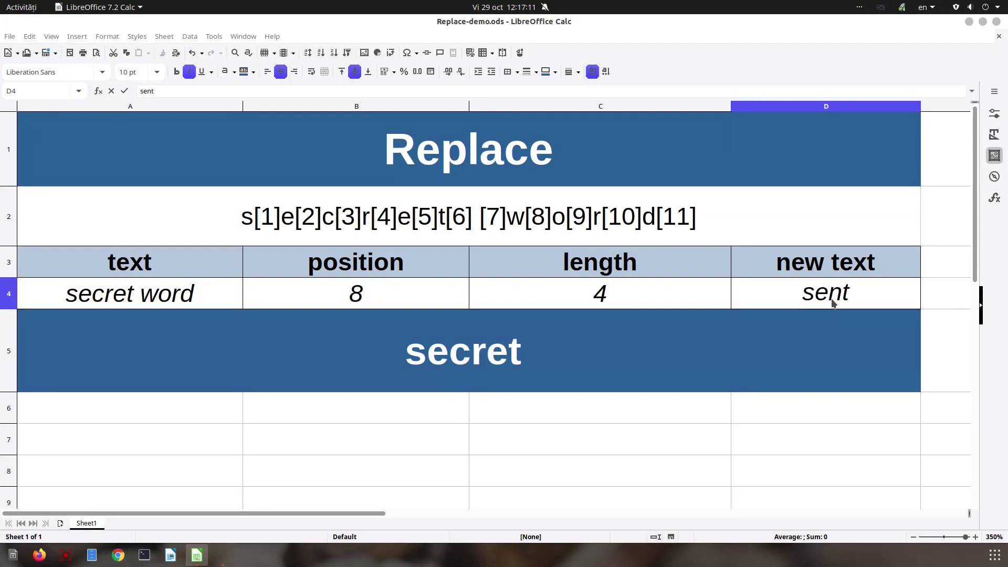
{"action": "type", "text": "ence"}
{"action": "key", "text": "Return"}
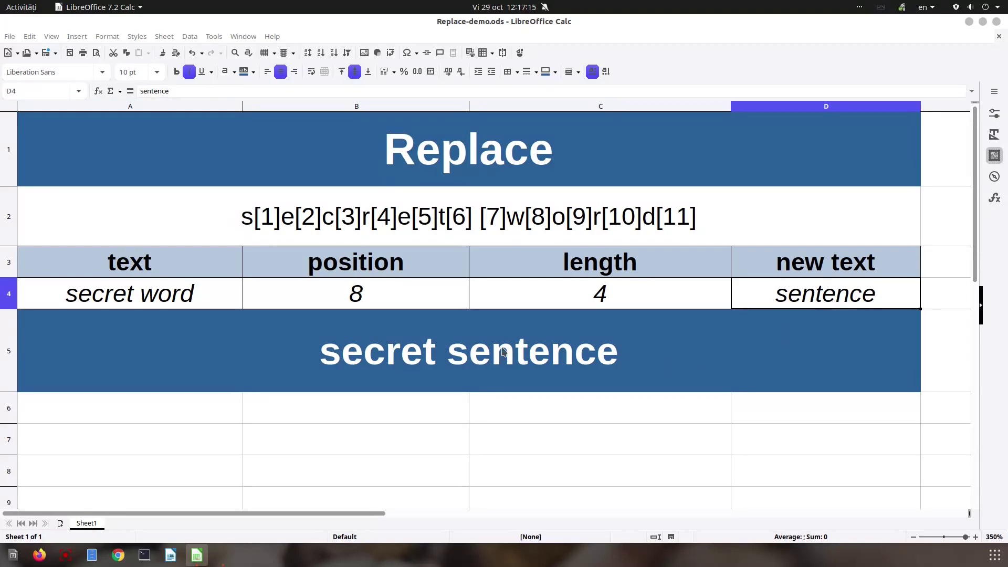
- Append extra 's' letters to the A4 text to test how the result changes
{"action": "double_click", "coordinate": [206, 295]}
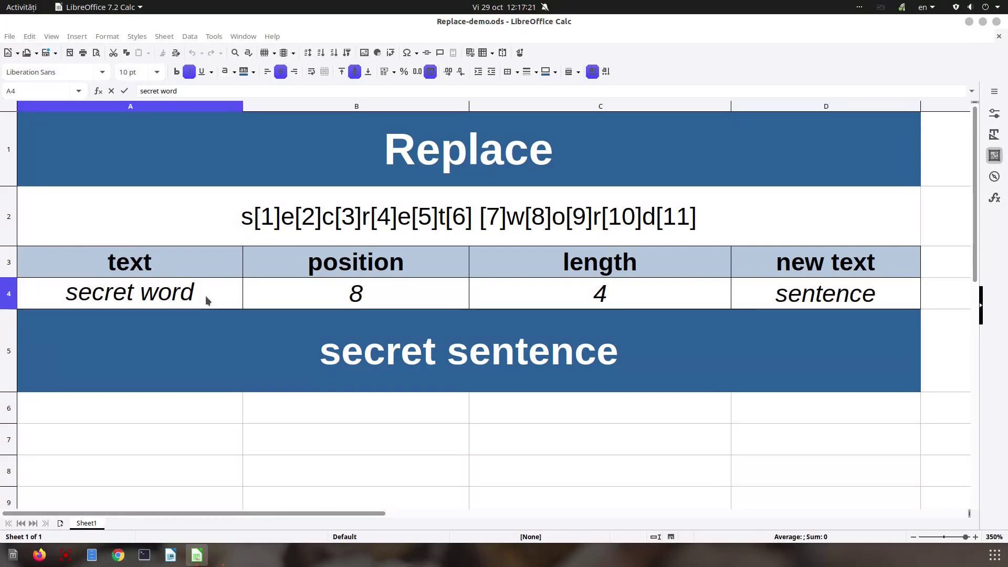
{"action": "type", "text": "s"}
{"action": "key", "text": "Return"}
{"action": "left_click", "coordinate": [199, 294]}
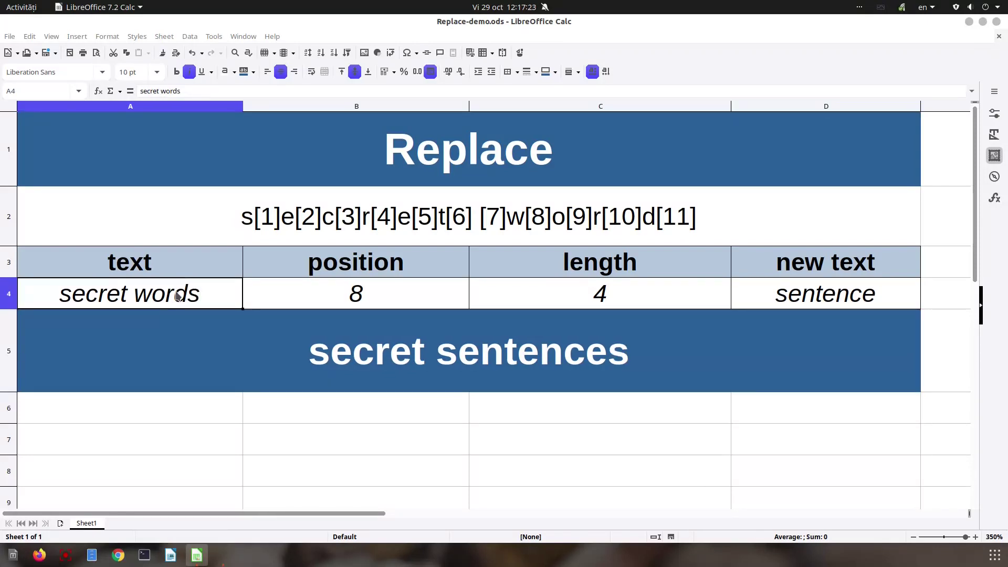
{"action": "left_click", "coordinate": [396, 373]}
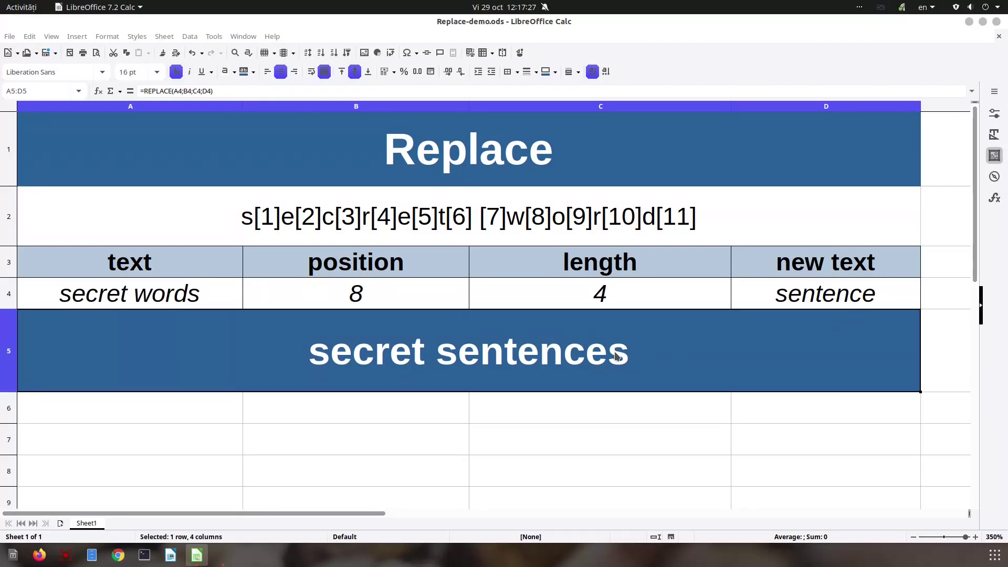
{"action": "double_click", "coordinate": [202, 299]}
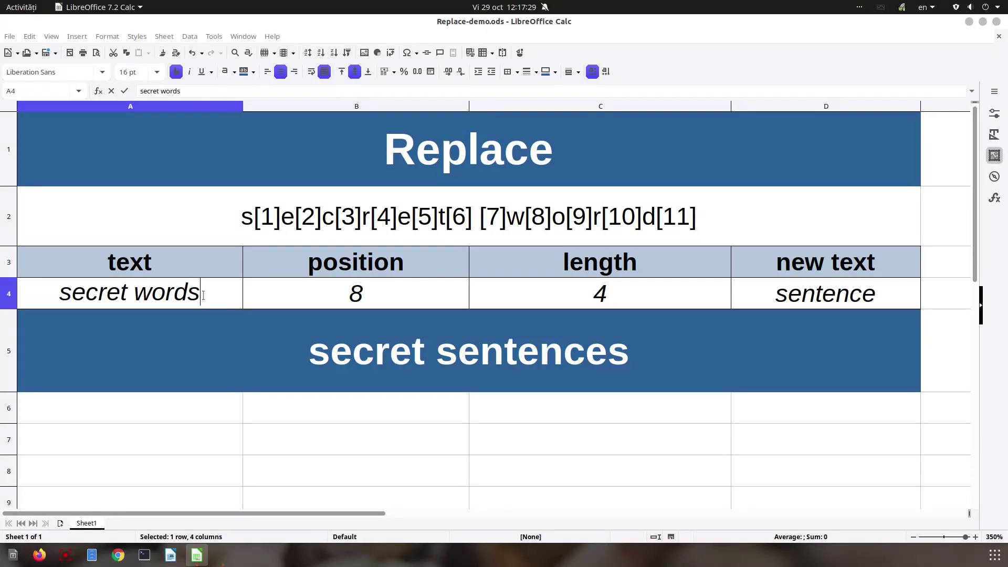
{"action": "type", "text": "sss"}
{"action": "key", "text": "Return"}
{"action": "key", "text": "Up"}
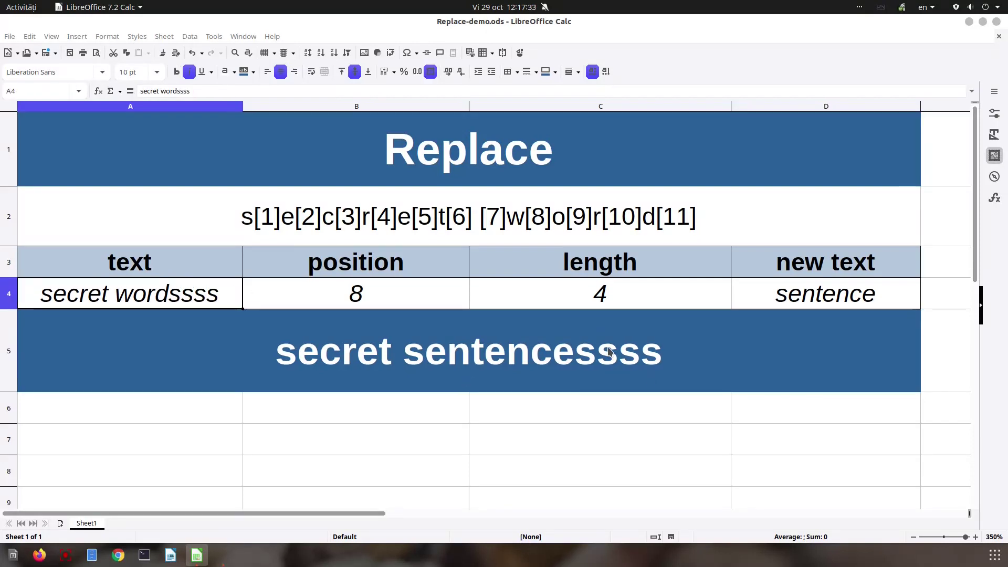
- Change the length in C4 to 100
{"action": "double_click", "coordinate": [614, 300]}
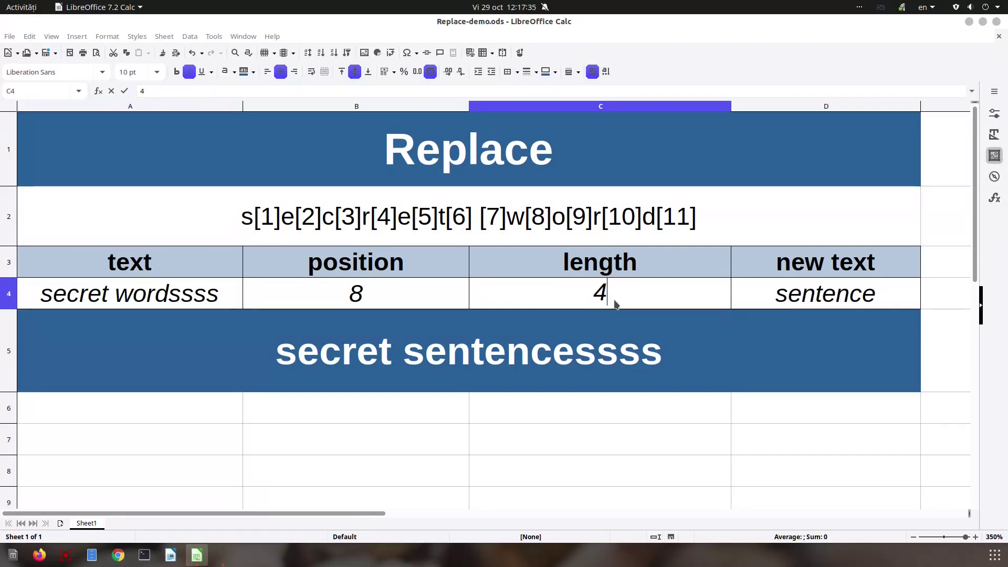
{"action": "double_click", "coordinate": [595, 292]}
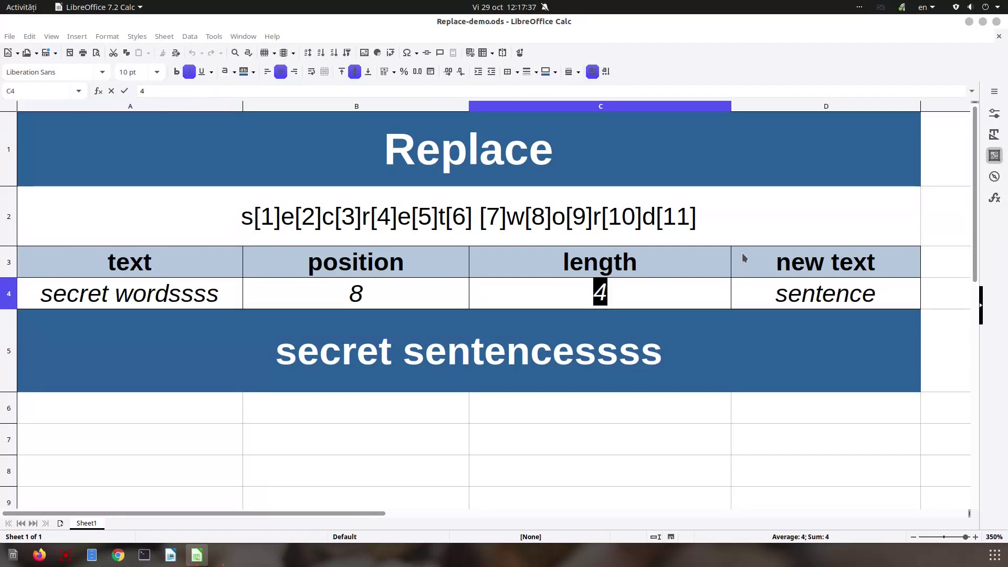
{"action": "type", "text": "100"}
{"action": "key", "text": "Return"}
{"action": "key", "text": "Up"}
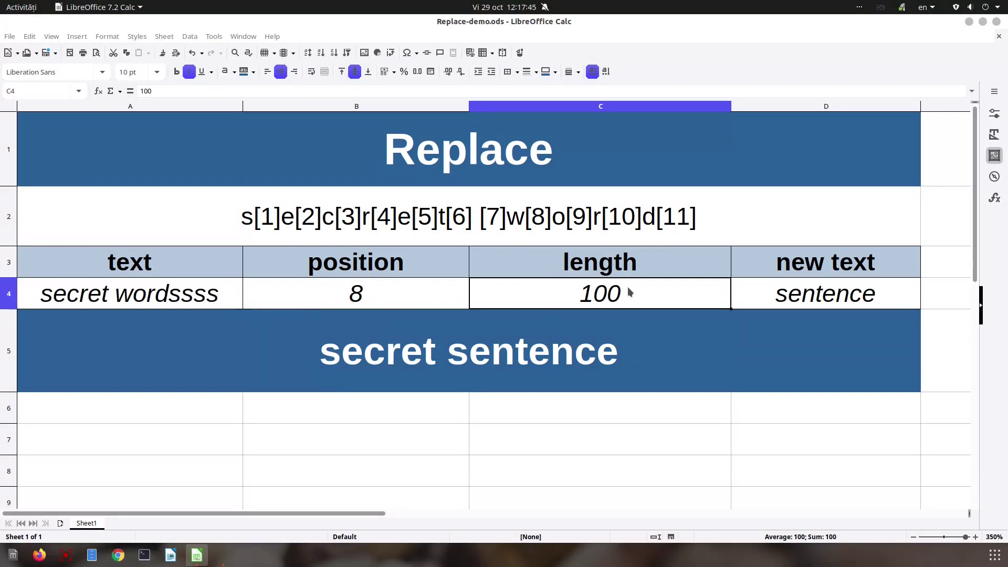
{"action": "left_click", "coordinate": [858, 296]}
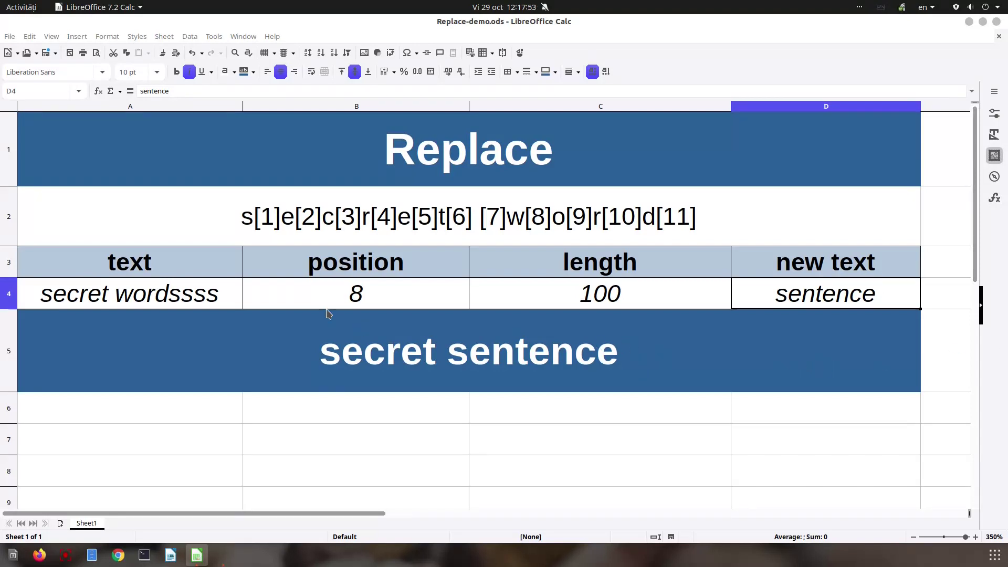
- Restore the A4 text to 'secret word' by deleting the extra letters
{"action": "double_click", "coordinate": [218, 303]}
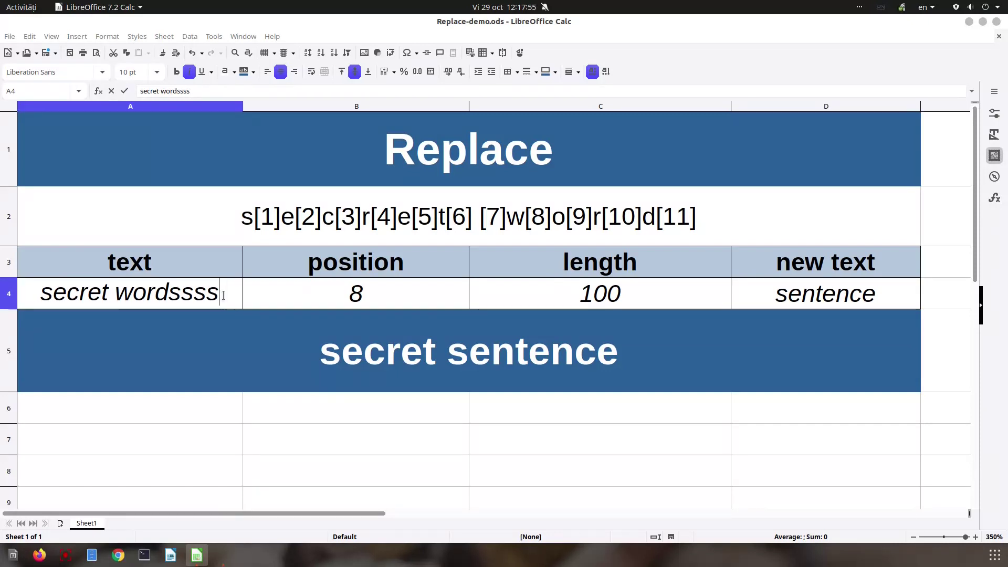
{"action": "key", "text": "BackSpace"}
{"action": "key", "text": "BackSpace"}
{"action": "key", "text": "BackSpace"}
{"action": "key", "text": "BackSpace"}
{"action": "key", "text": "Return"}
{"action": "key", "text": "Up"}
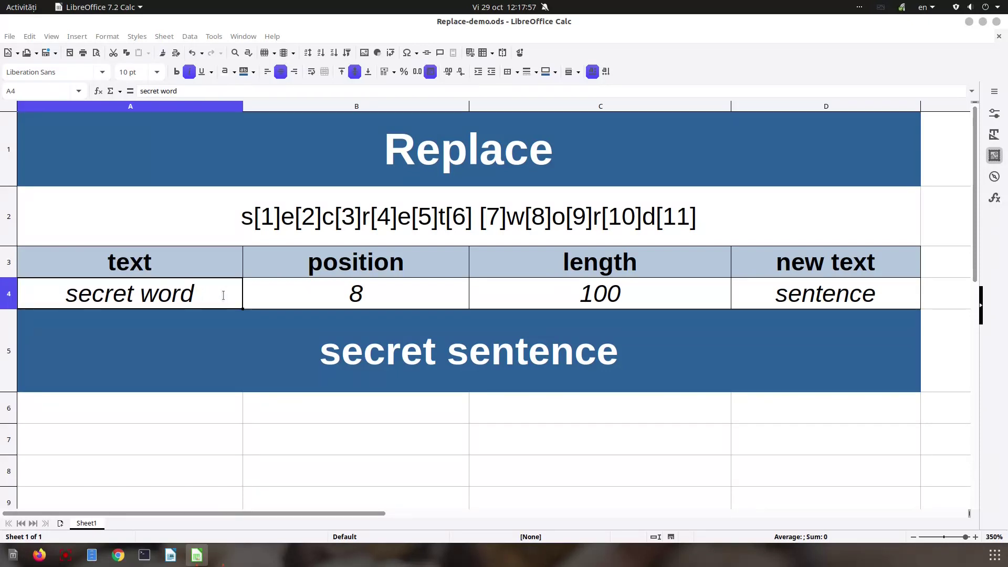
- Replace the A4 text with the number 1990
{"action": "left_click", "coordinate": [419, 294]}
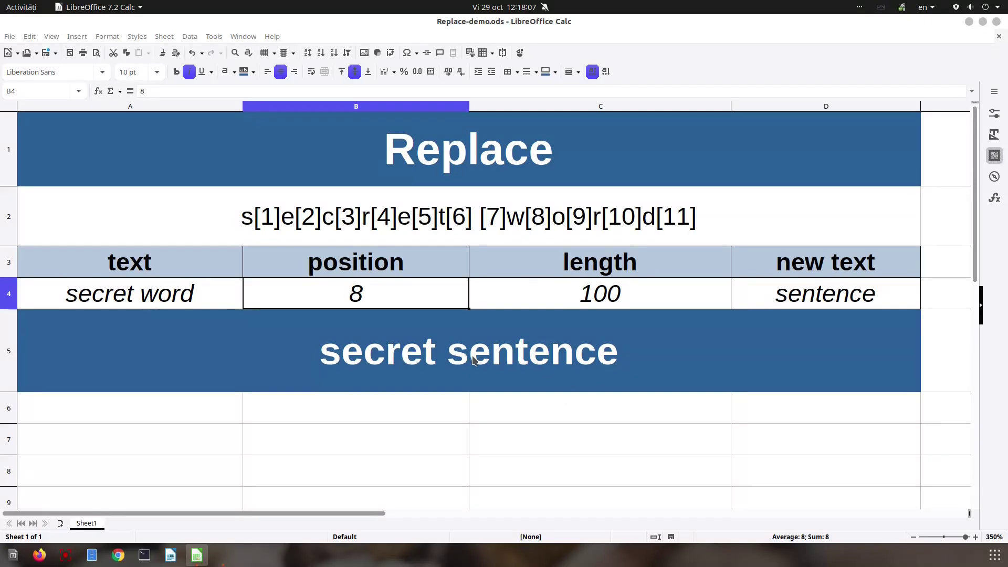
{"action": "left_click", "coordinate": [206, 306]}
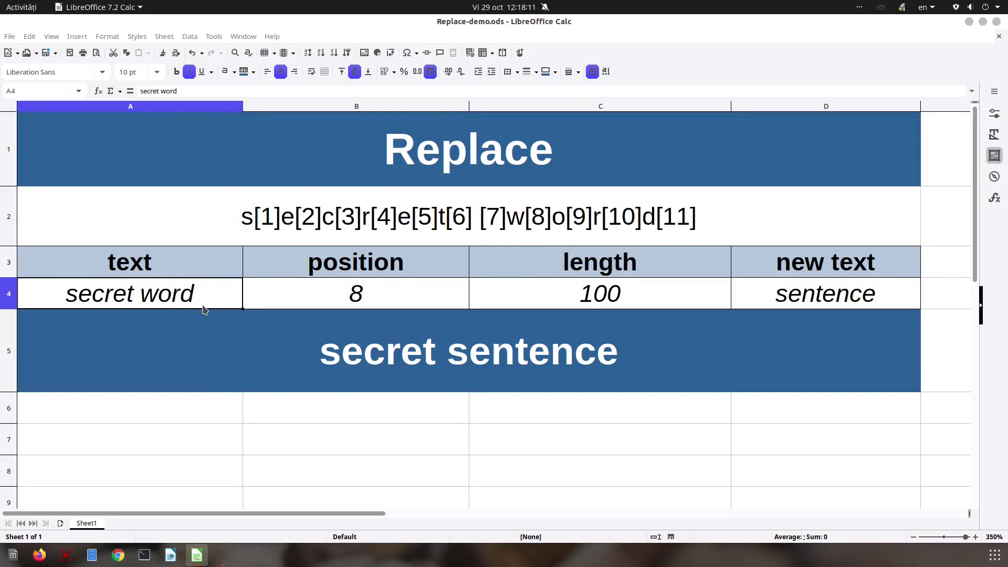
{"action": "type", "text": "199"}
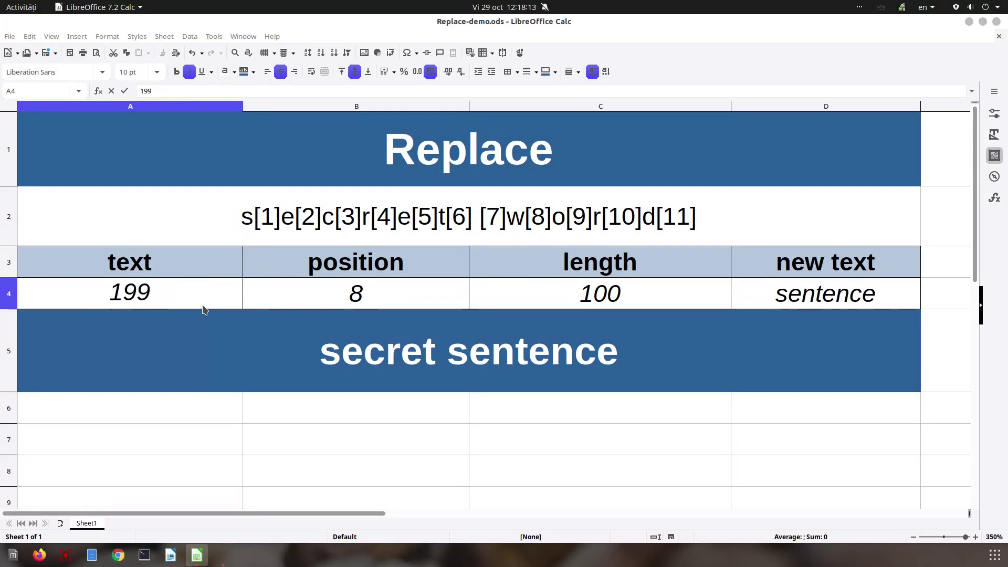
{"action": "key", "text": "Return"}
{"action": "left_click", "coordinate": [203, 306]}
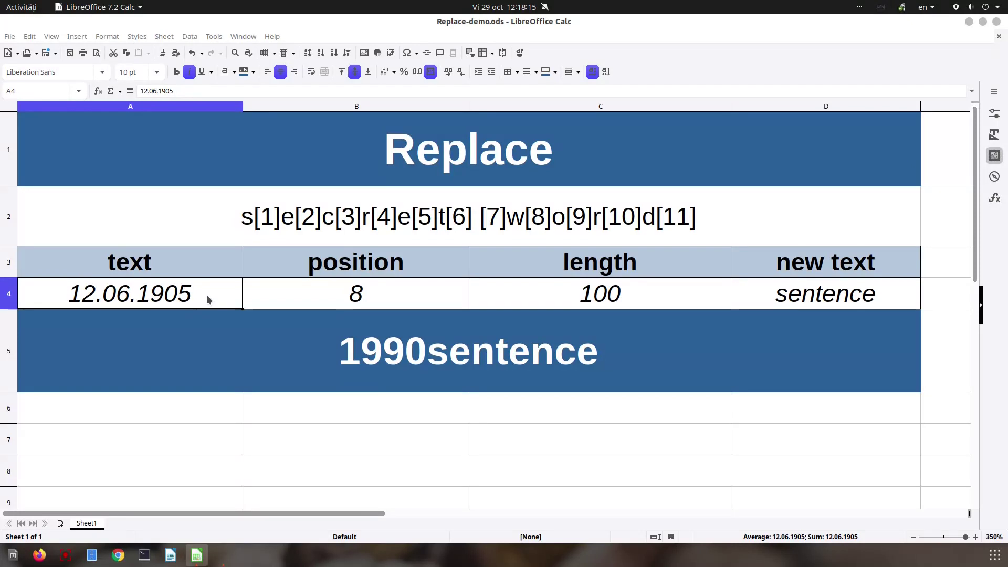
- Format cell A4 with the Text number category
{"action": "right_click", "coordinate": [207, 295]}
{"action": "left_click", "coordinate": [254, 468]}
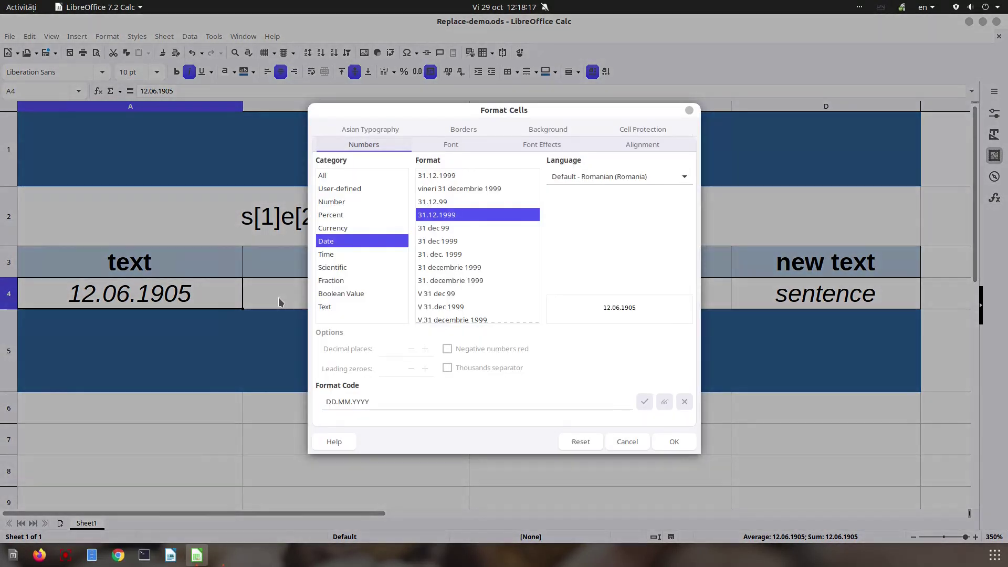
{"action": "left_click", "coordinate": [360, 308]}
{"action": "left_click", "coordinate": [673, 441]}
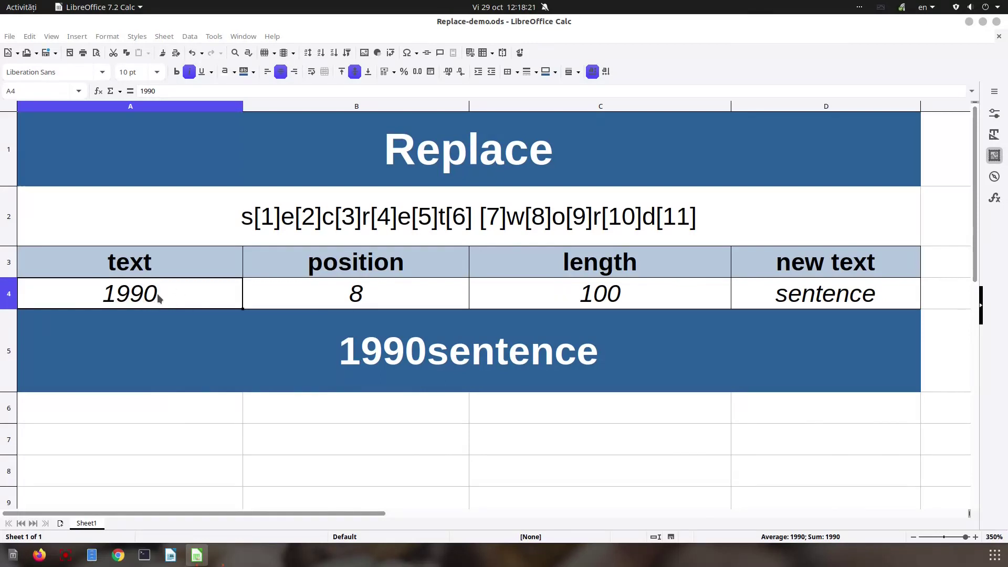
- Clear the position, length and new text values in B4:D4
{"action": "left_click", "coordinate": [382, 303]}
{"action": "key", "text": "Delete"}
{"action": "key", "text": "Right"}
{"action": "key", "text": "Delete"}
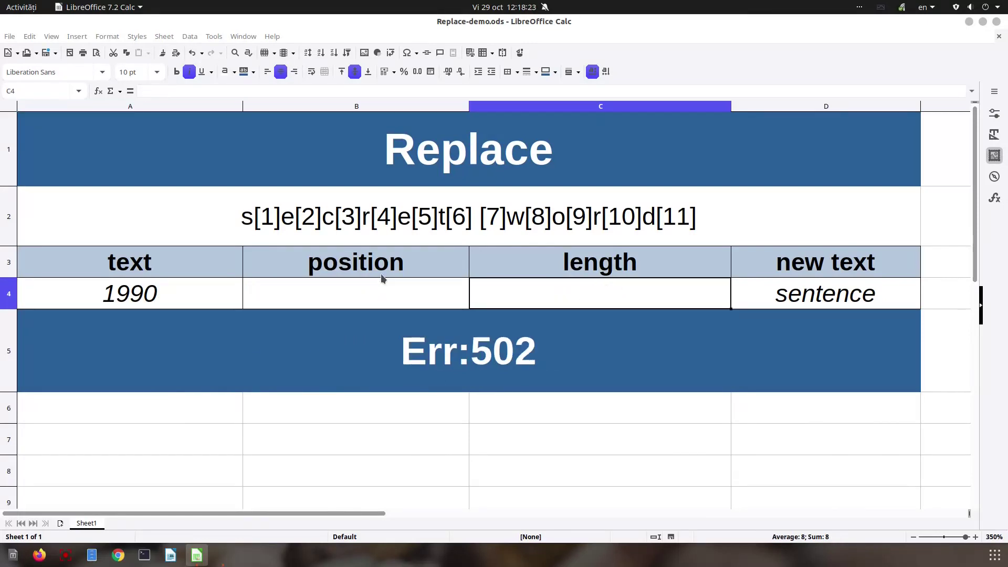
{"action": "key", "text": "Right"}
{"action": "key", "text": "Delete"}
{"action": "key", "text": "Left"}
{"action": "key", "text": "Left"}
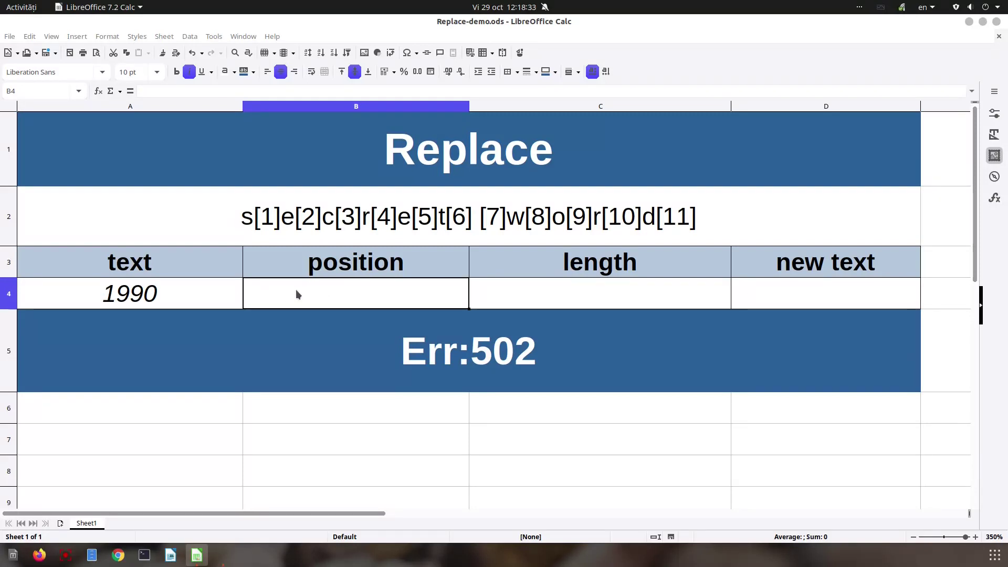
- Enter position 1 in B4 and length 2 in C4
{"action": "type", "text": "1"}
{"action": "key", "text": "Tab"}
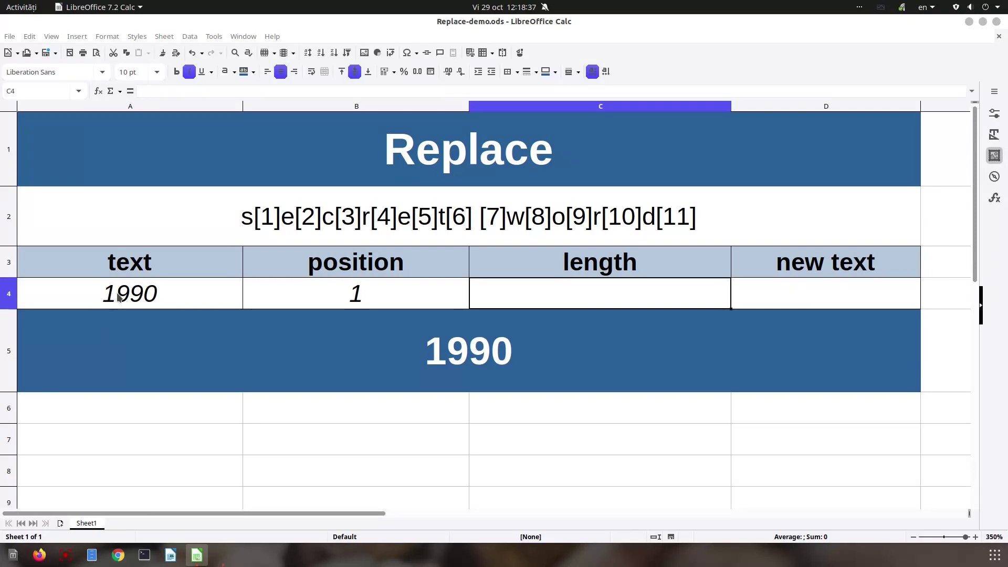
{"action": "type", "text": "2"}
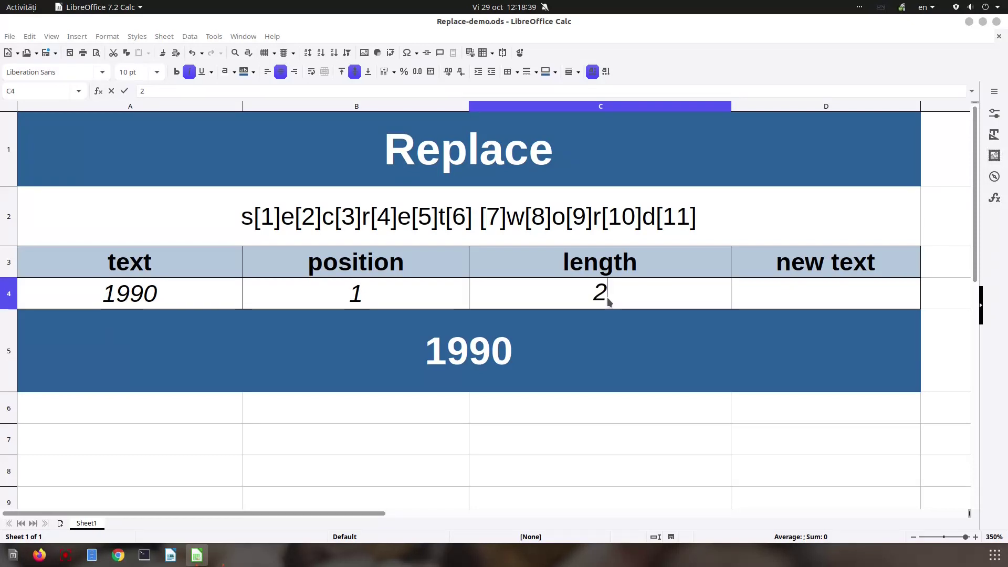
{"action": "key", "text": "Tab"}
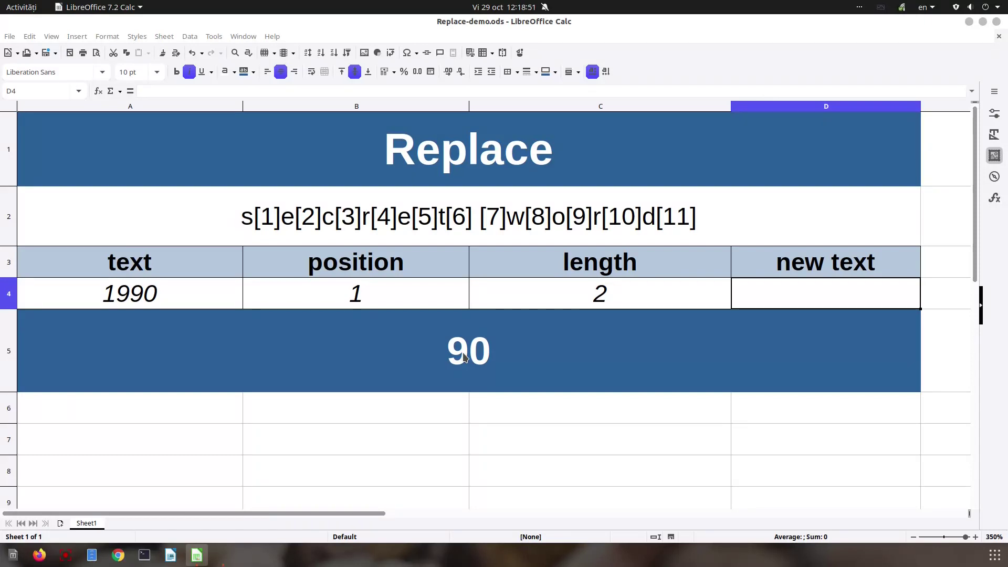
- Clear B4 and C4 and enter 'my car' as the text in A4
{"action": "left_click", "coordinate": [176, 293]}
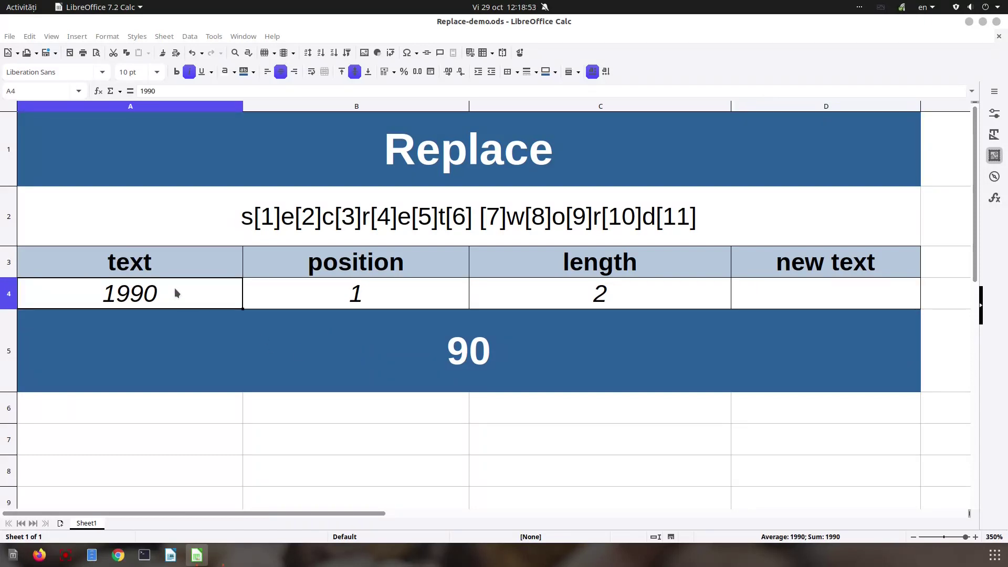
{"action": "key", "text": "Right"}
{"action": "key", "text": "Delete"}
{"action": "key", "text": "Right"}
{"action": "key", "text": "Delete"}
{"action": "key", "text": "Left"}
{"action": "key", "text": "Left"}
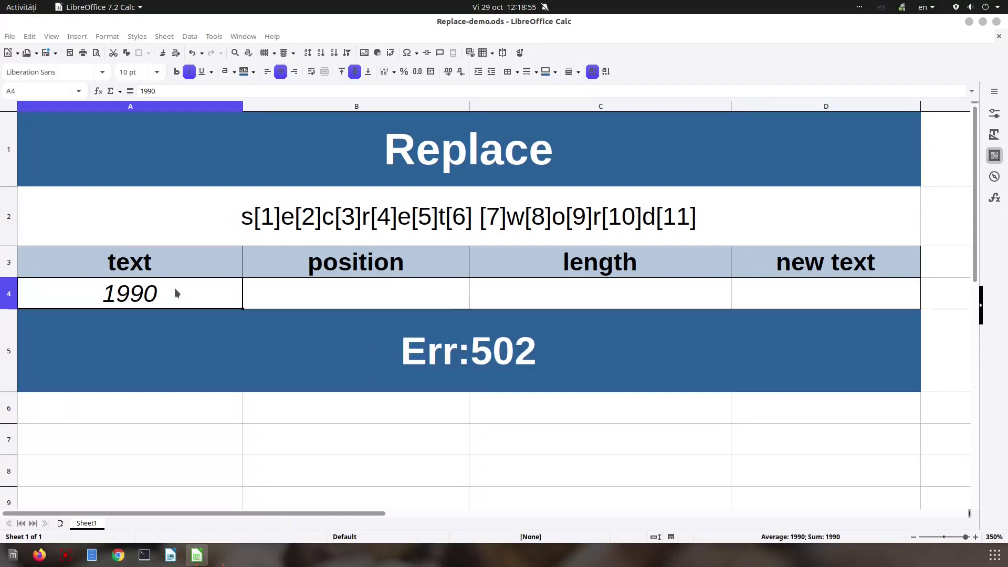
{"action": "type", "text": "my car"}
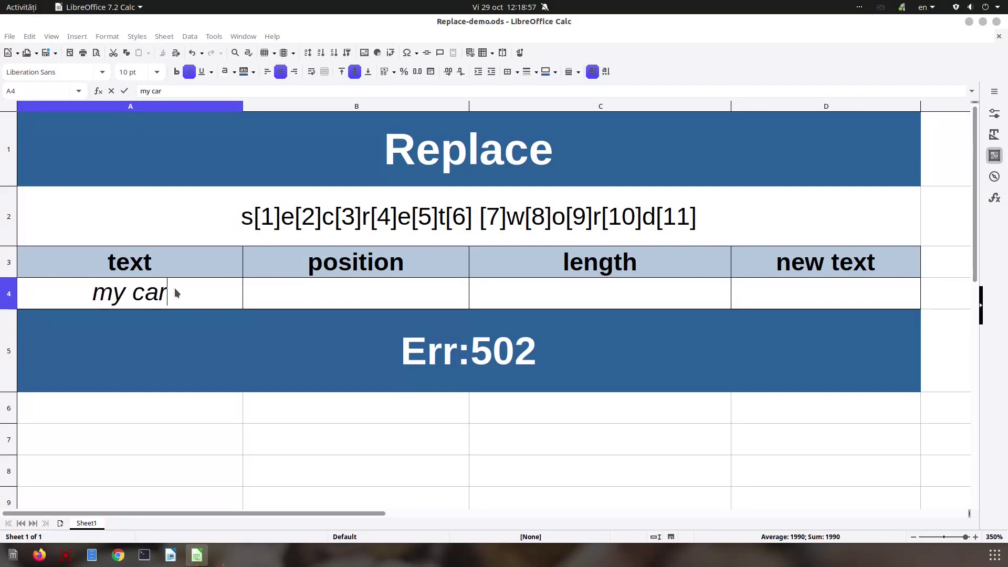
{"action": "key", "text": "Tab"}
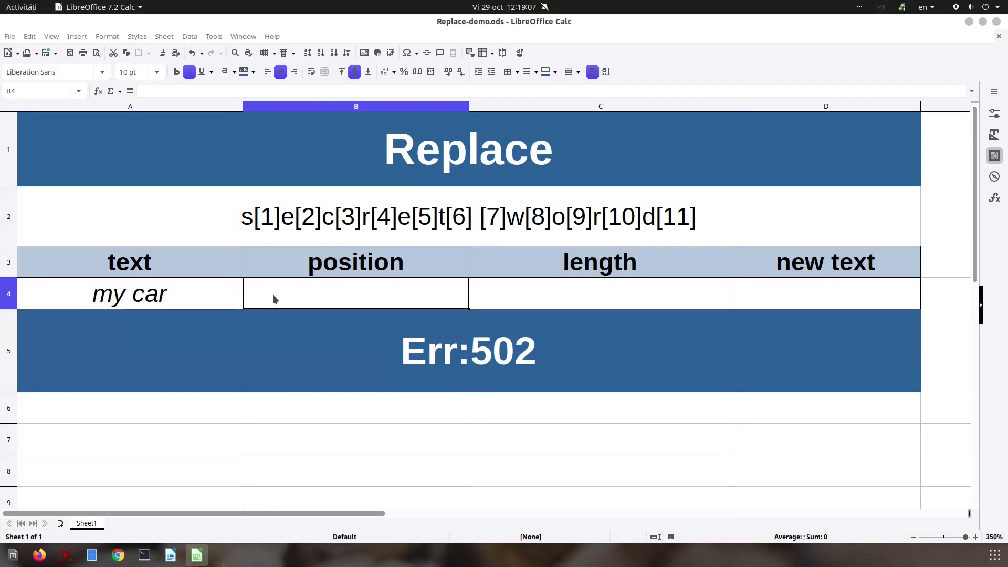
- Enter position 4, length 3 and new text 'cat' in B4:D4
{"action": "type", "text": "4"}
{"action": "key", "text": "Tab"}
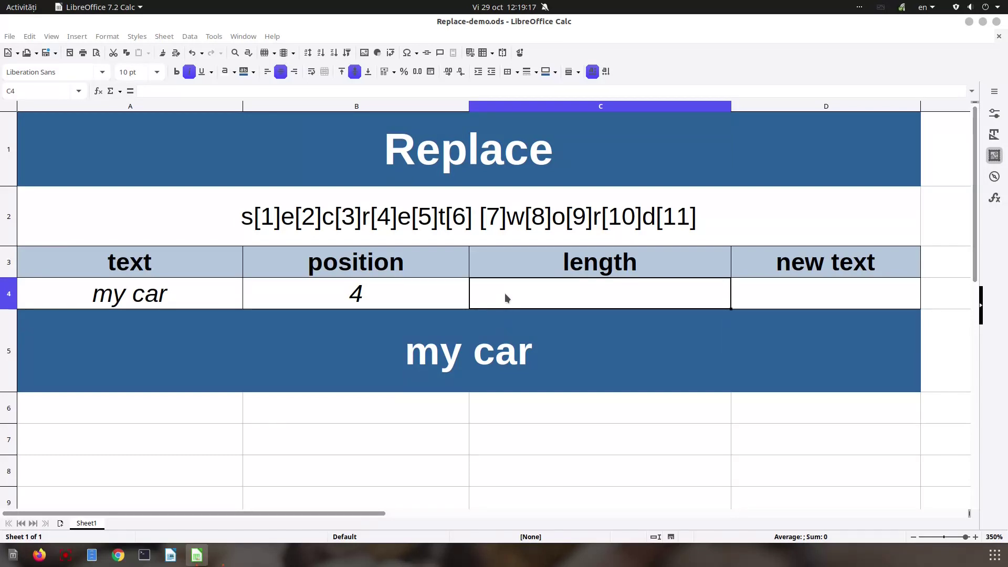
{"action": "type", "text": "3"}
{"action": "key", "text": "Tab"}
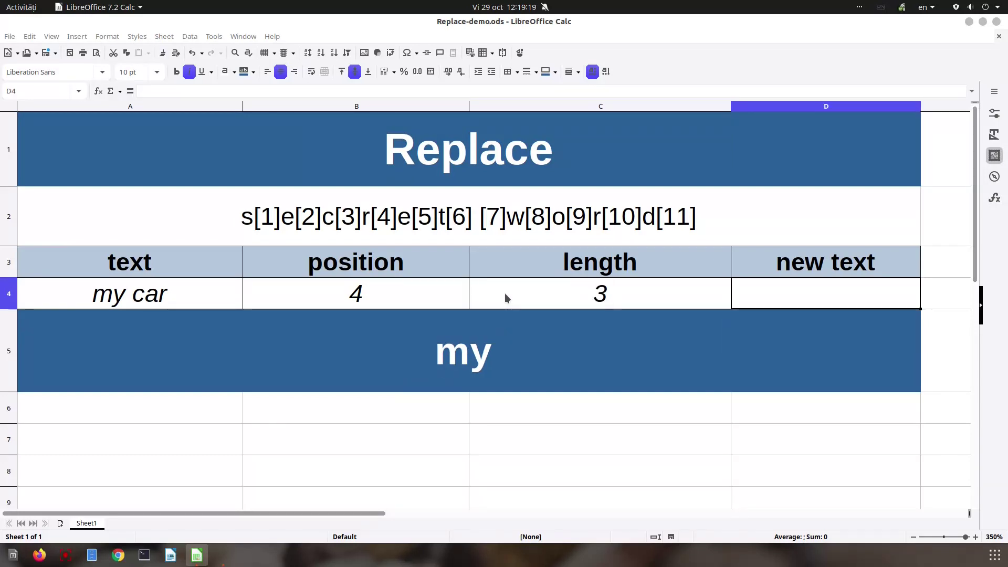
{"action": "type", "text": "cat"}
{"action": "key", "text": "Tab"}
{"action": "key", "text": "Left"}
{"action": "key", "text": "Left"}
{"action": "key", "text": "Left"}
{"action": "key", "text": "Left"}
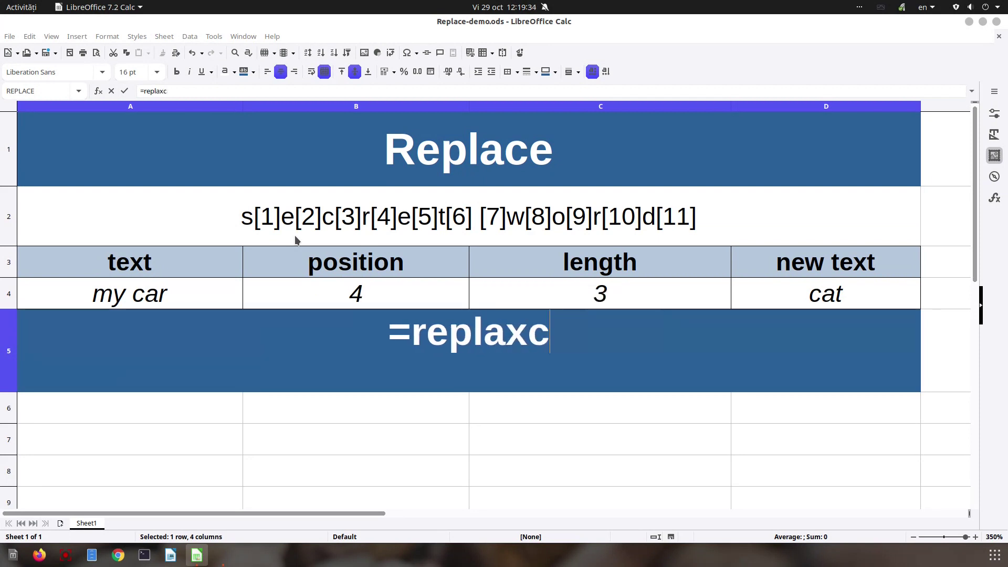
- Enter =REPLACE("my car";4;3;"cat") with literal arguments in the result row, fixing typos
{"action": "key", "text": "BackSpace"}
{"action": "key", "text": "BackSpace"}
{"action": "type", "text": "ce("}
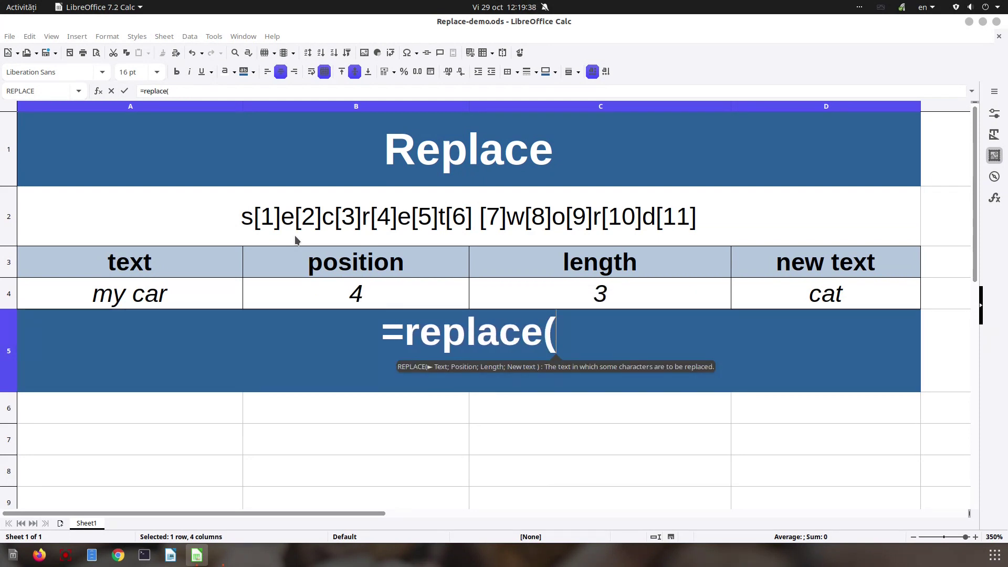
{"action": "type", "text": "\"my c"}
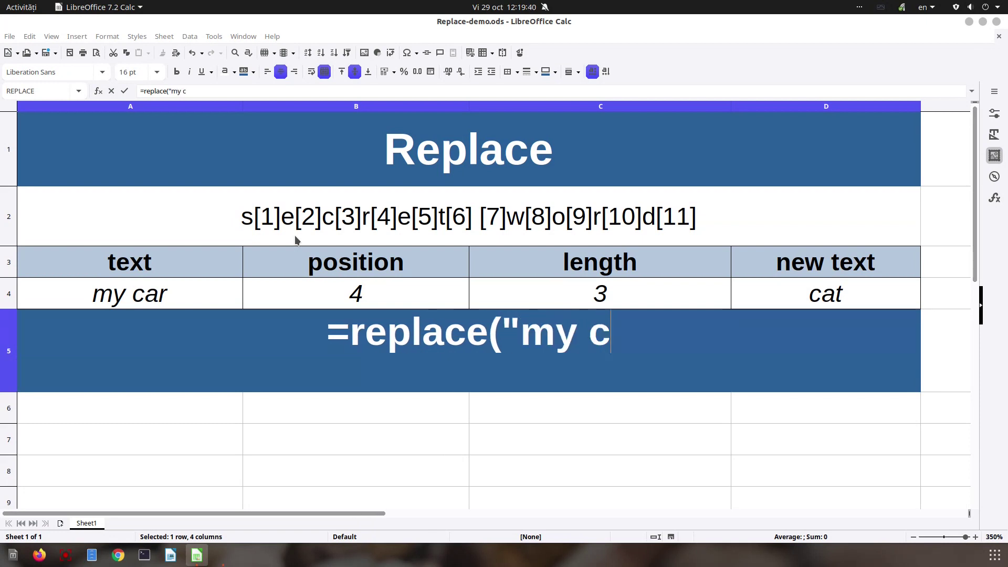
{"action": "type", "text": "ar\";"}
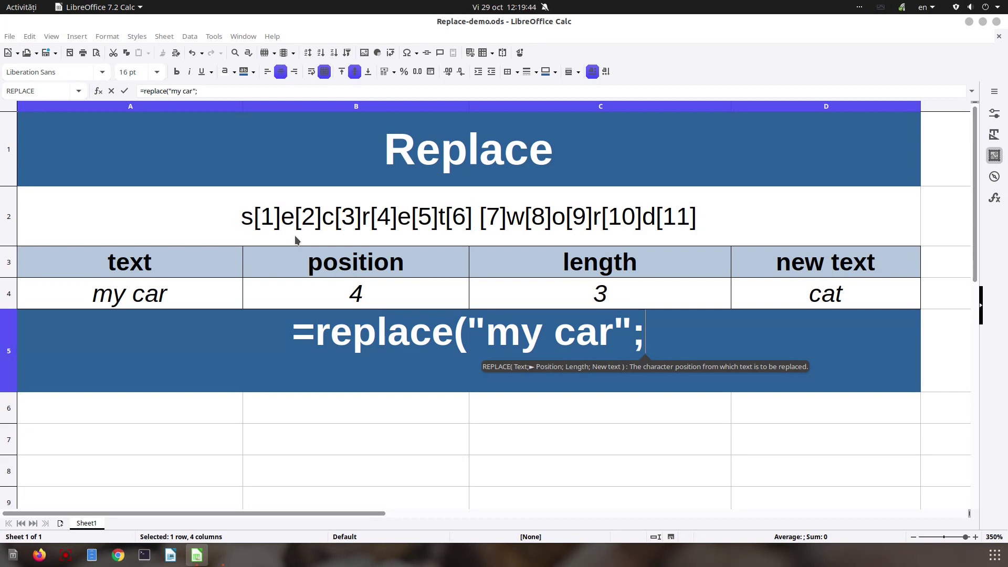
{"action": "type", "text": "4"}
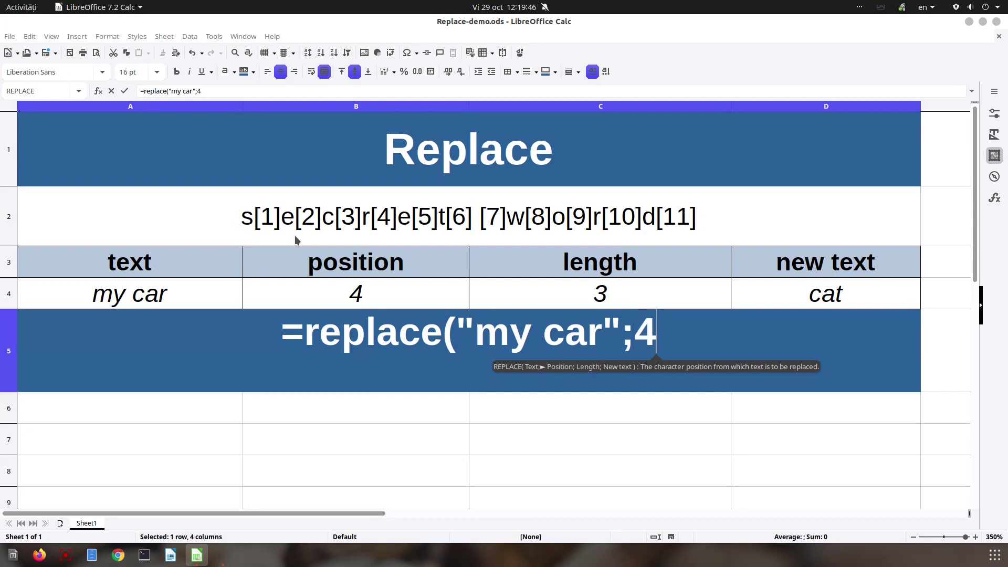
{"action": "type", "text": ";3"}
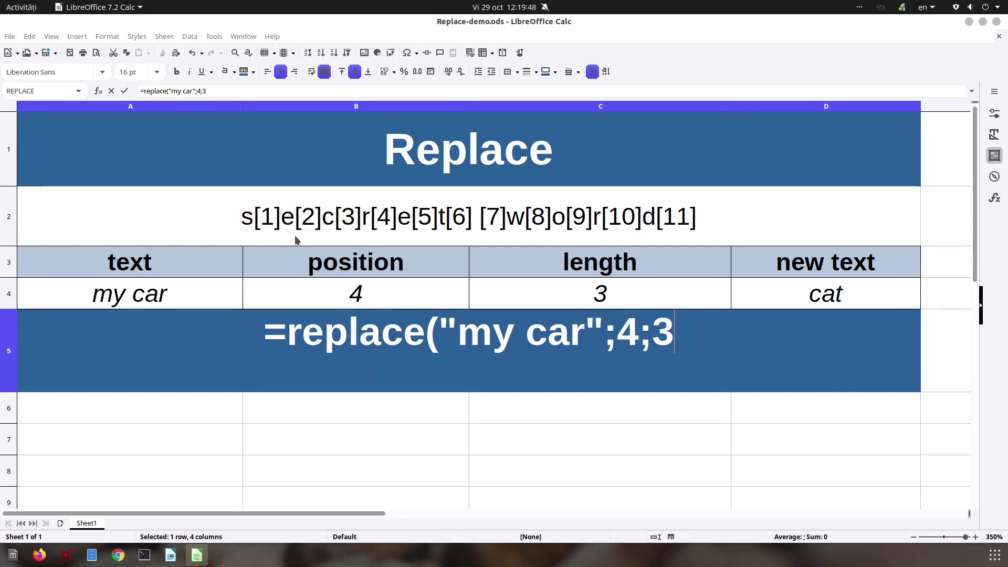
{"action": "type", "text": "\""}
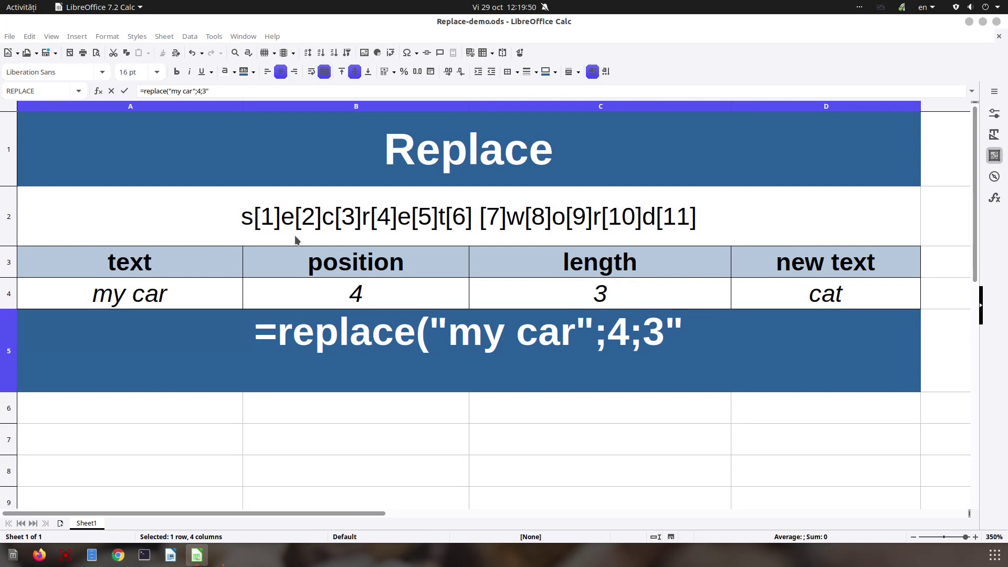
{"action": "key", "text": "BackSpace"}
{"action": "type", "text": ";\""}
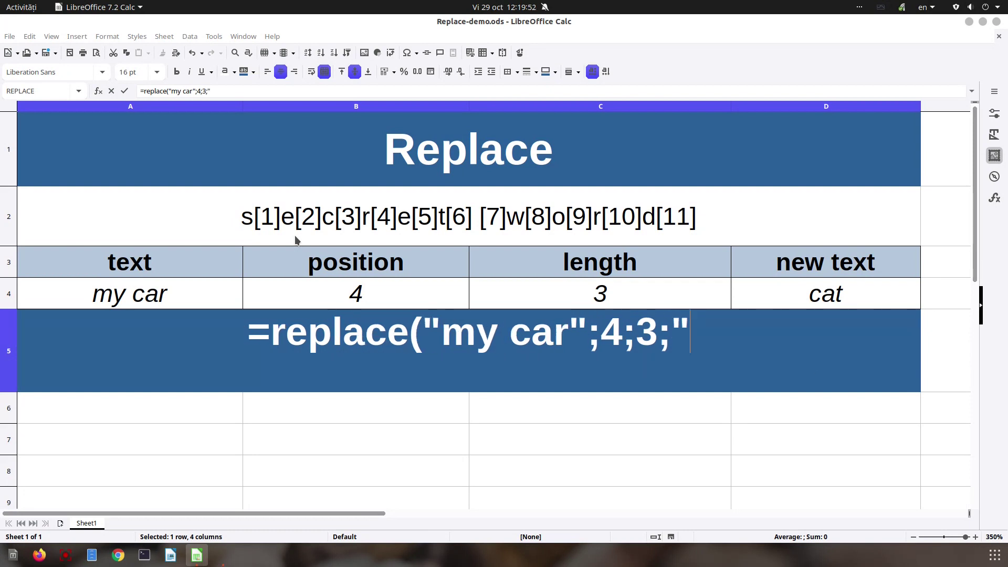
{"action": "type", "text": "cat"}
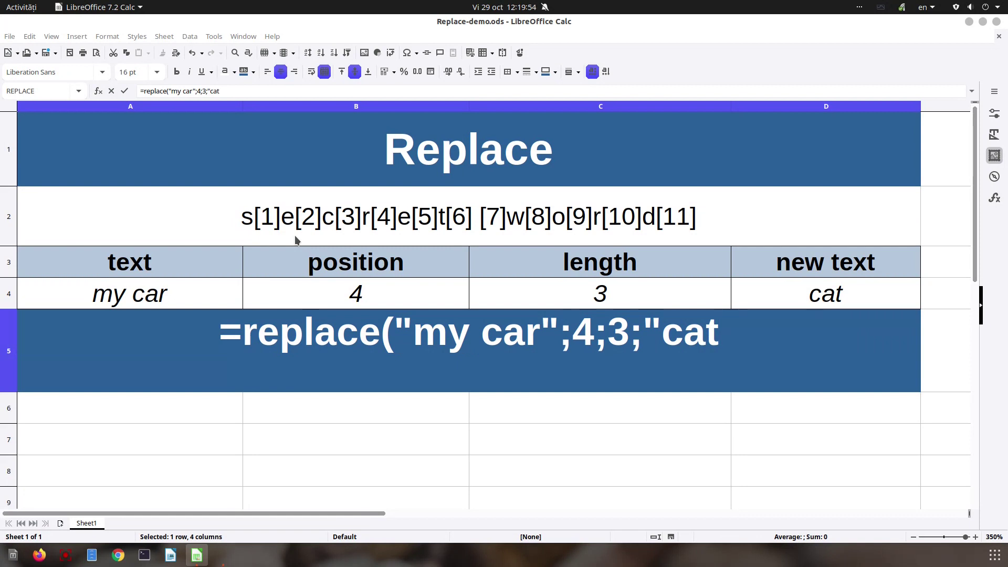
{"action": "type", "text": ")"}
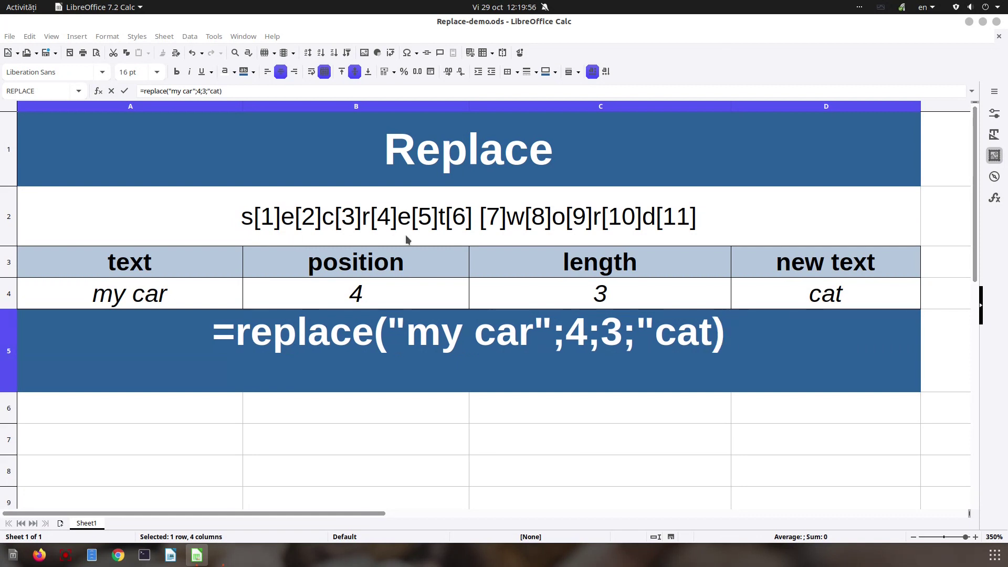
{"action": "key", "text": "Left"}
{"action": "type", "text": "\""}
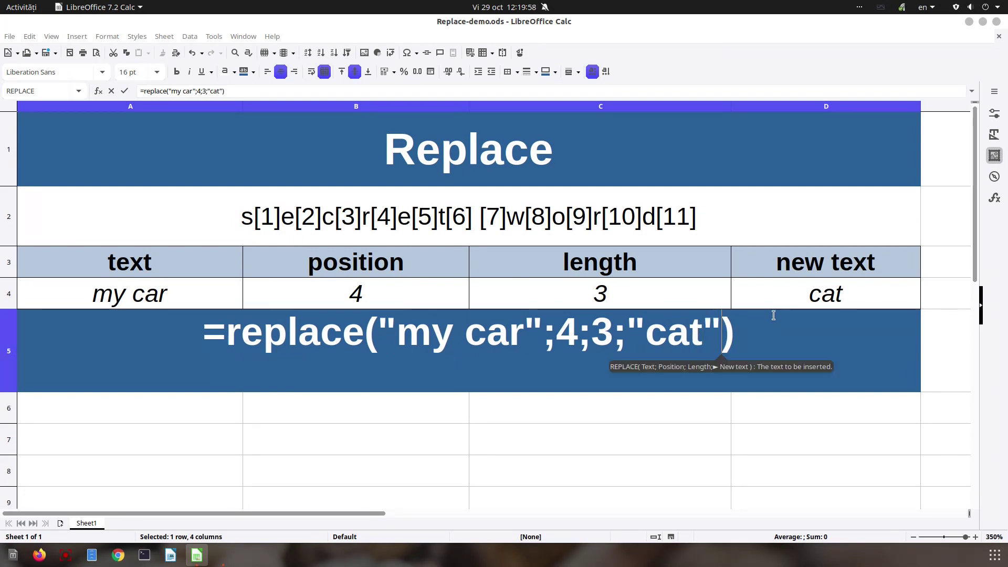
{"action": "key", "text": "Return"}
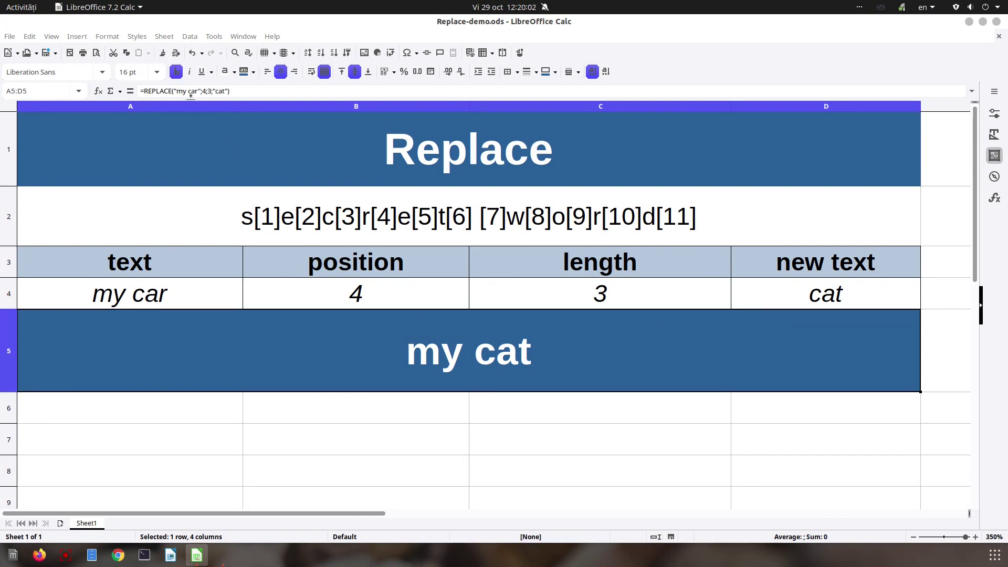
- Change the formula's text argument from "my car" to "my cars"
{"action": "double_click", "coordinate": [436, 346]}
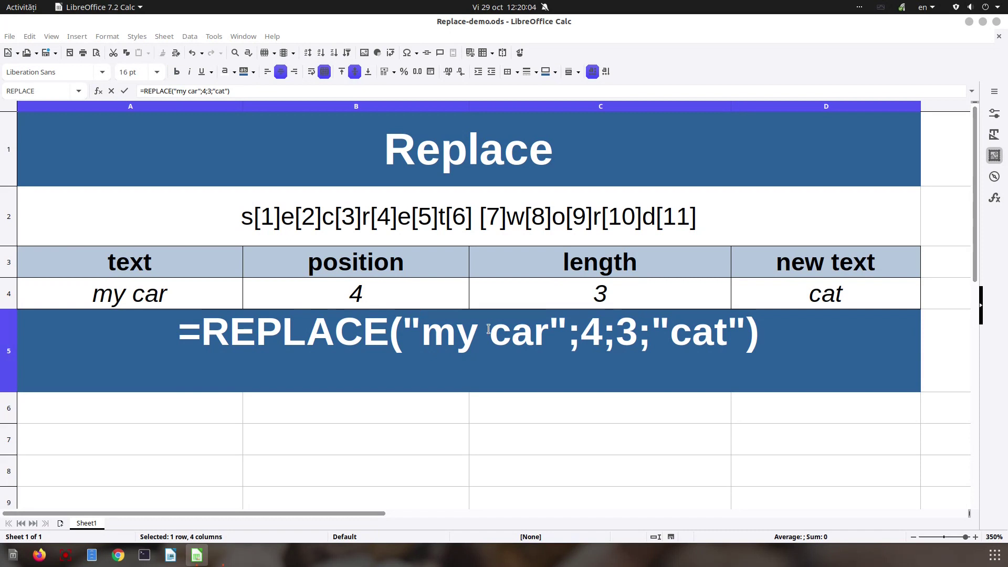
{"action": "left_click", "coordinate": [535, 333]}
{"action": "type", "text": "s"}
{"action": "key", "text": "Return"}
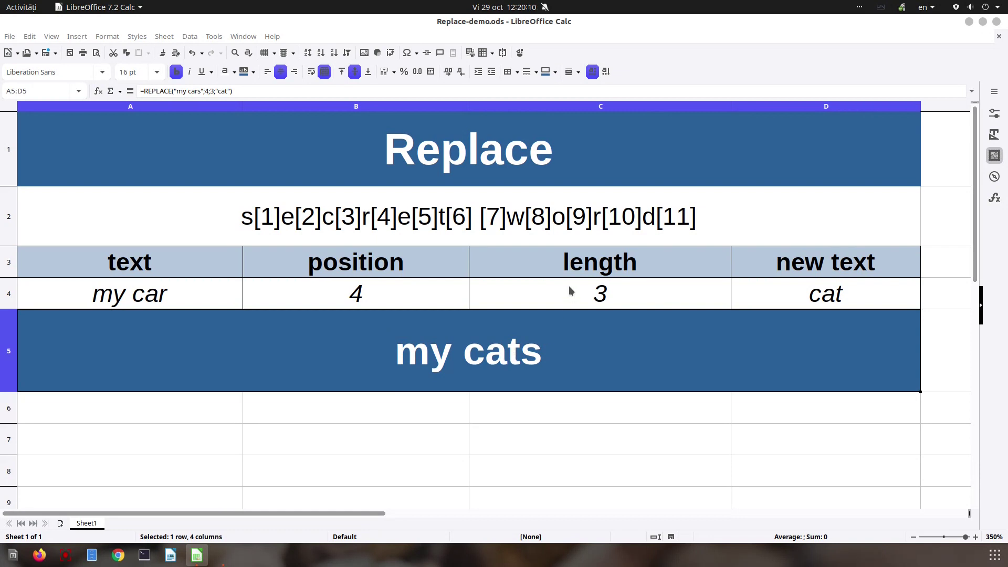
- Change the formula's length argument from 3 to 100
{"action": "double_click", "coordinate": [511, 357]}
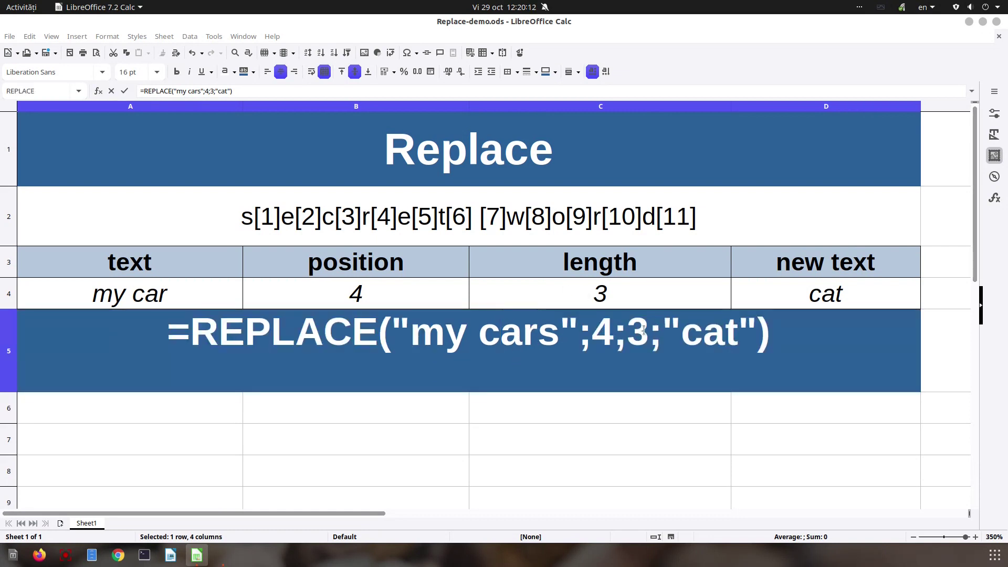
{"action": "left_click", "coordinate": [627, 332]}
{"action": "key", "text": "Delete"}
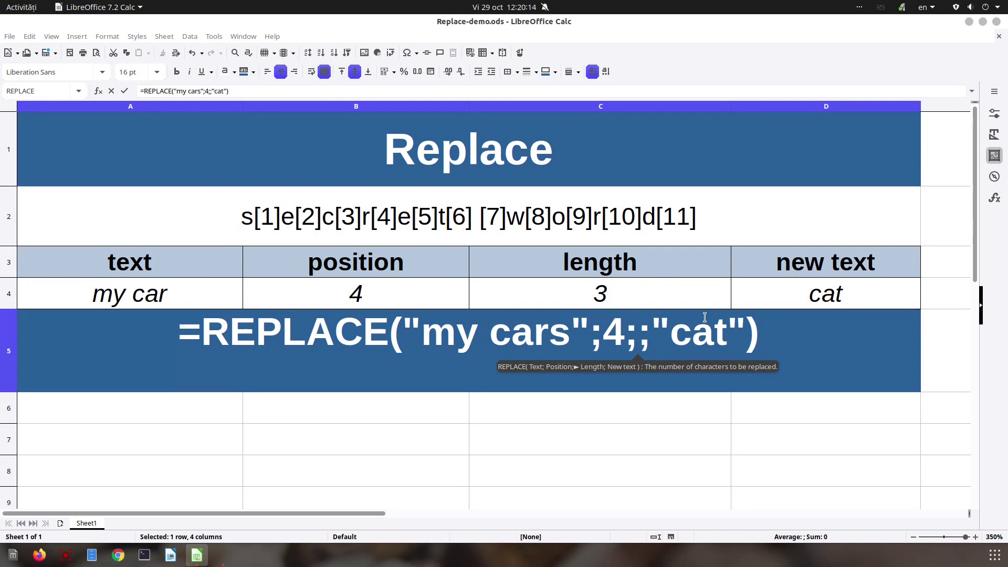
{"action": "type", "text": "100"}
{"action": "key", "text": "Return"}
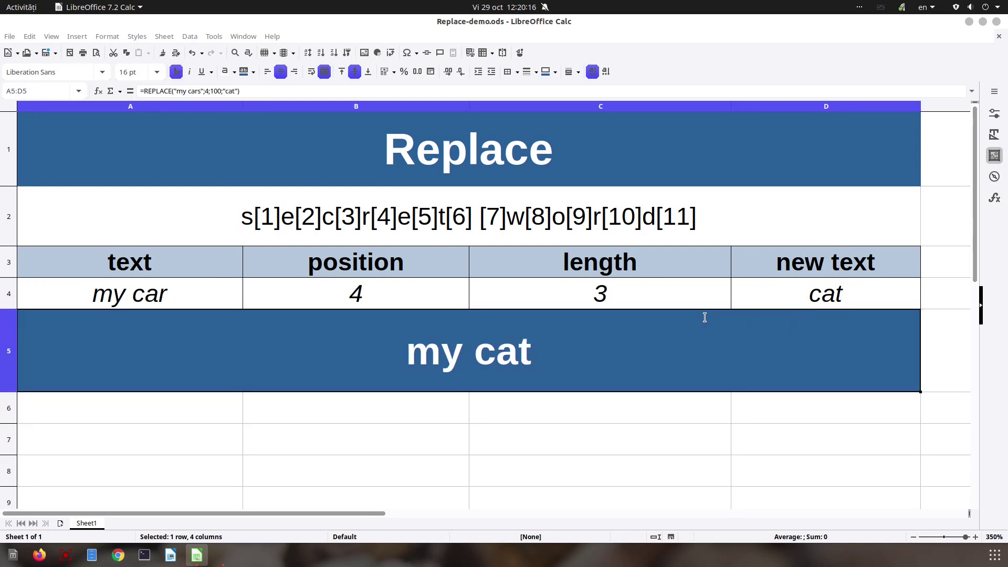